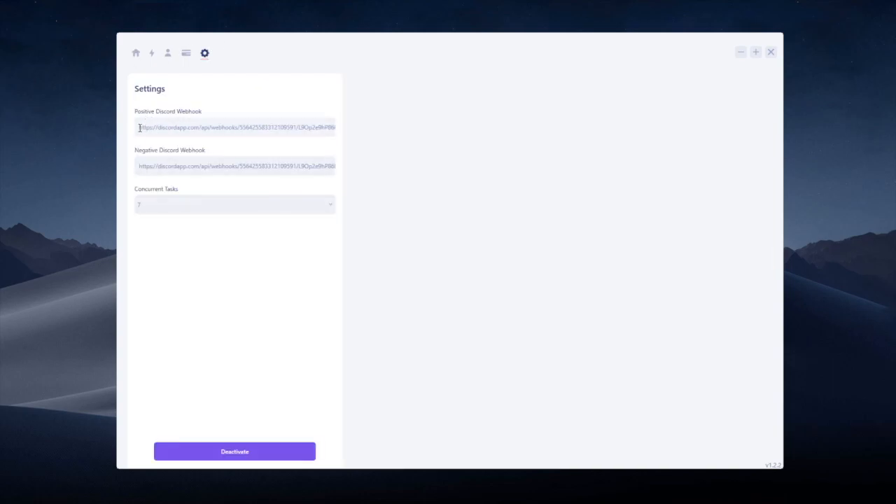
- Review the positive webhook URL and keep concurrent tasks at 7
drag(140, 128, 498, 146)
click(208, 162)
click(233, 204)
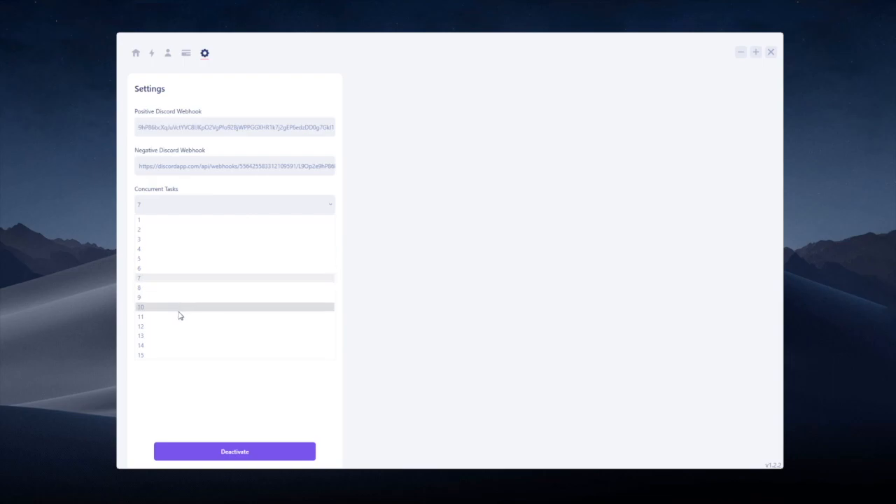
click(198, 67)
- Create a new blank profile named R
click(186, 54)
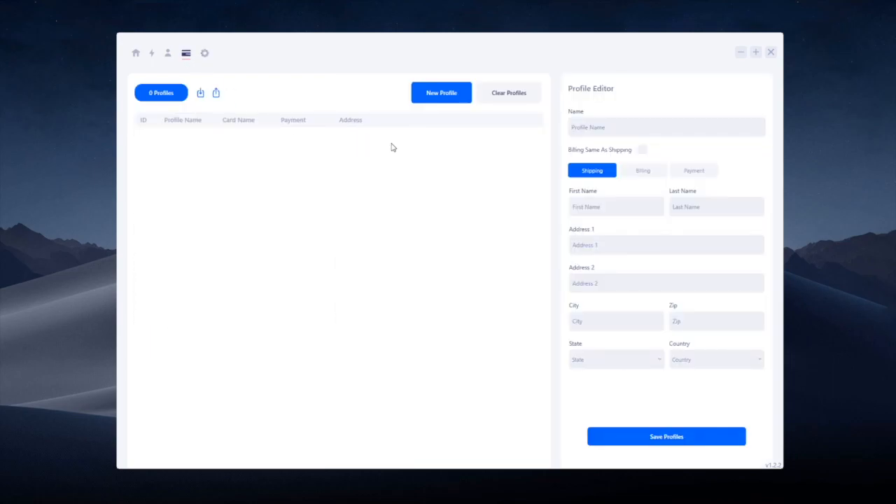
click(435, 98)
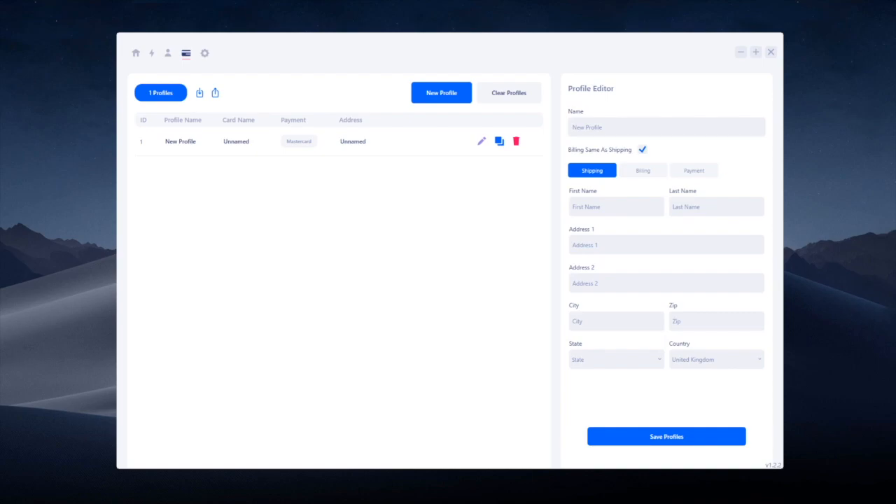
text(R)
- Fill in the shipping first name, last name, street address and city, and paste the zip code
click(588, 208)
text(Rybro)
click(674, 207)
text(Ryberson)
click(606, 241)
text(24 Sole Road)
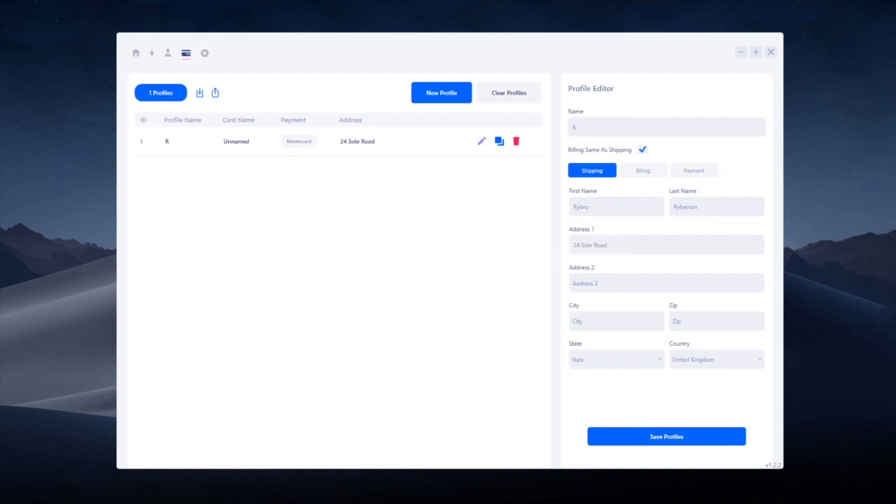
click(591, 321)
text(Soleton)
click(693, 320)
text(Soleton)
- On the payment details, enter R as name on card and the card number, correcting a mistyped entry
click(699, 176)
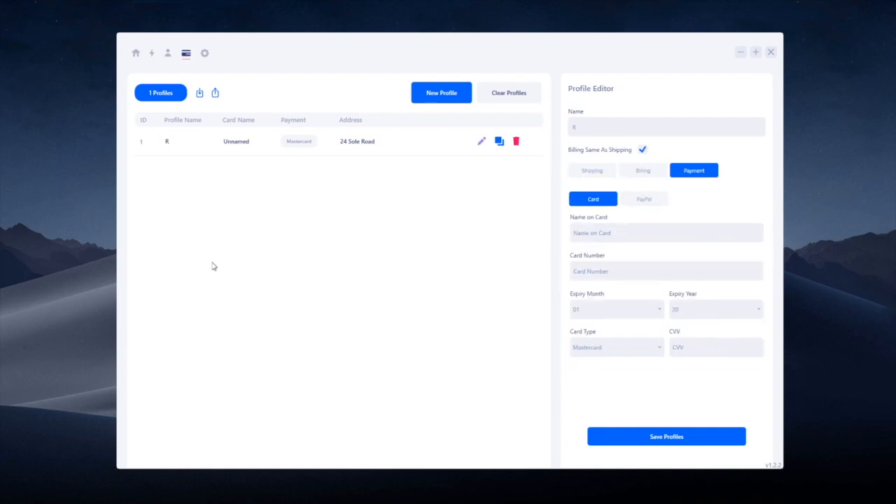
click(621, 233)
text(R)
click(581, 272)
text(Soleton)
drag(599, 271, 528, 261)
text(4343 4343 4343 4343)
- Set the expiry year to 24, keep Mastercard, and enter the CVV
click(704, 313)
click(691, 362)
click(616, 348)
click(702, 348)
text(545)
- Duplicate the R profile three times, then delete the first three profiles in the list
click(499, 142)
click(498, 142)
click(499, 142)
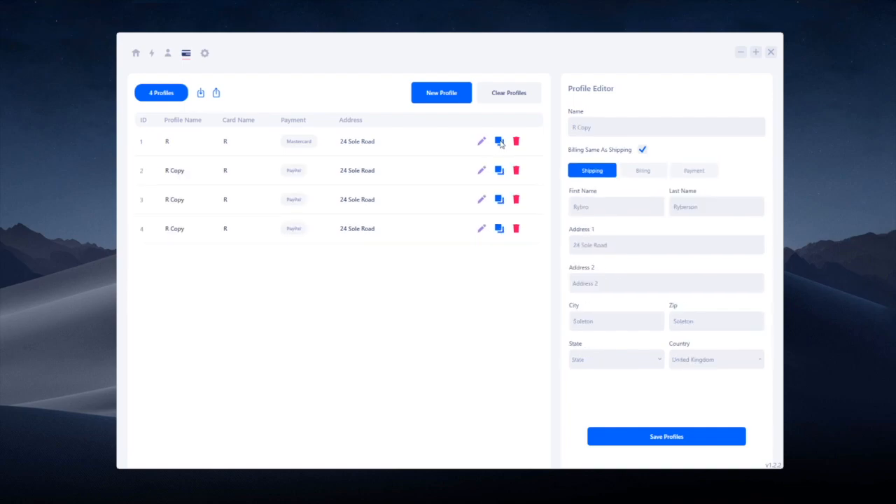
click(499, 142)
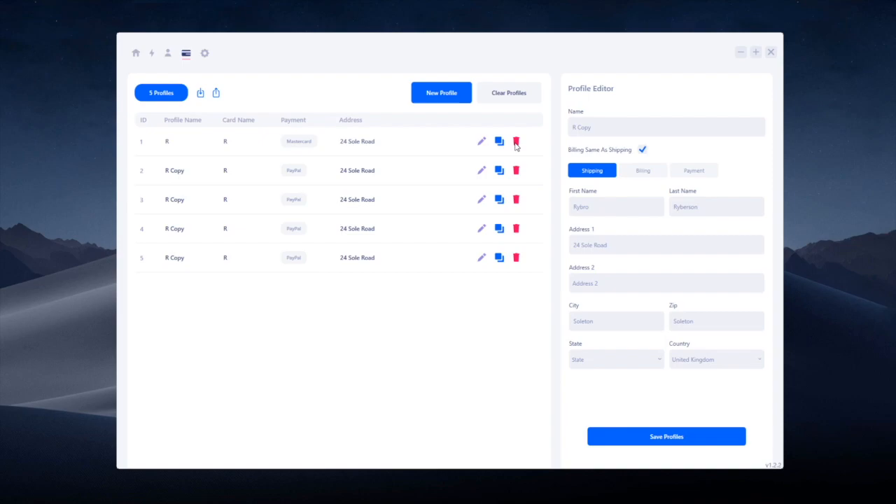
click(515, 143)
click(516, 143)
click(515, 143)
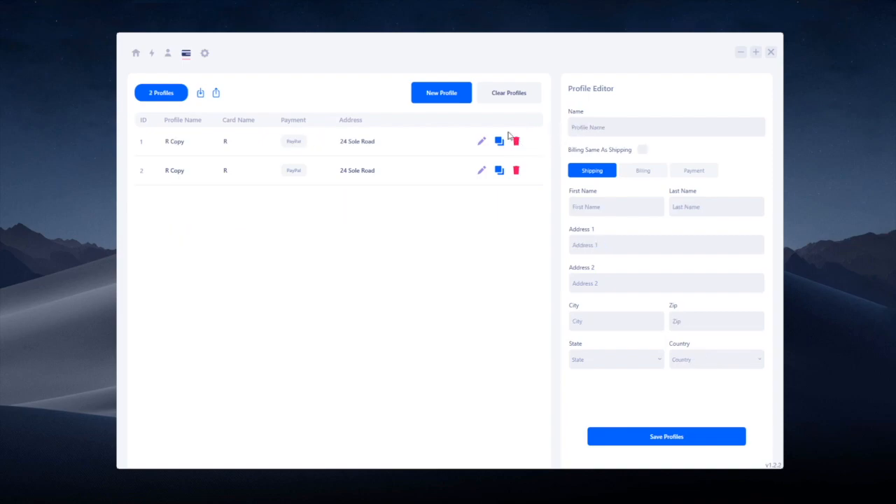
- Export the profiles to profiles.json and delete a profile from the list
click(217, 94)
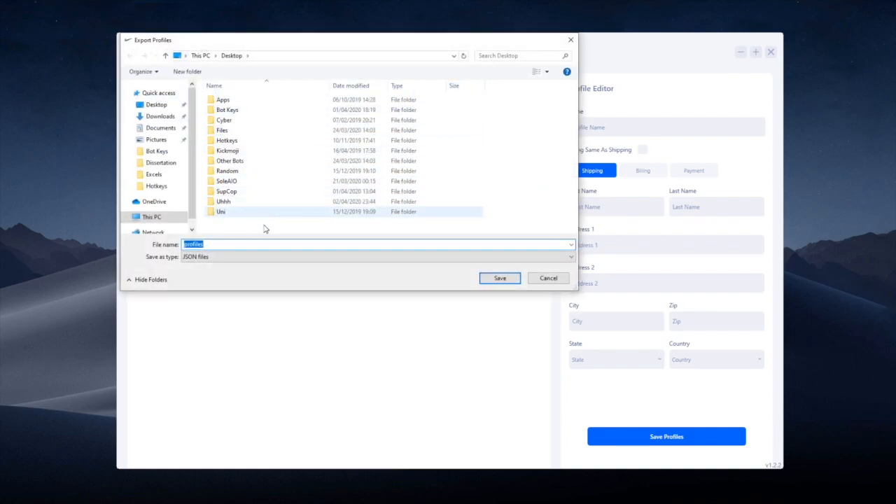
click(489, 282)
click(470, 287)
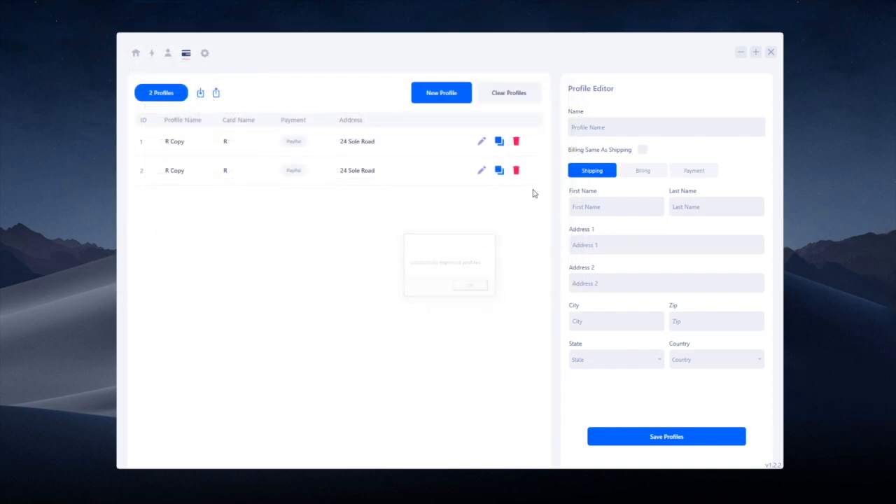
click(518, 143)
click(518, 142)
- Import profiles.json back and load the first R Copy profile for editing
click(200, 93)
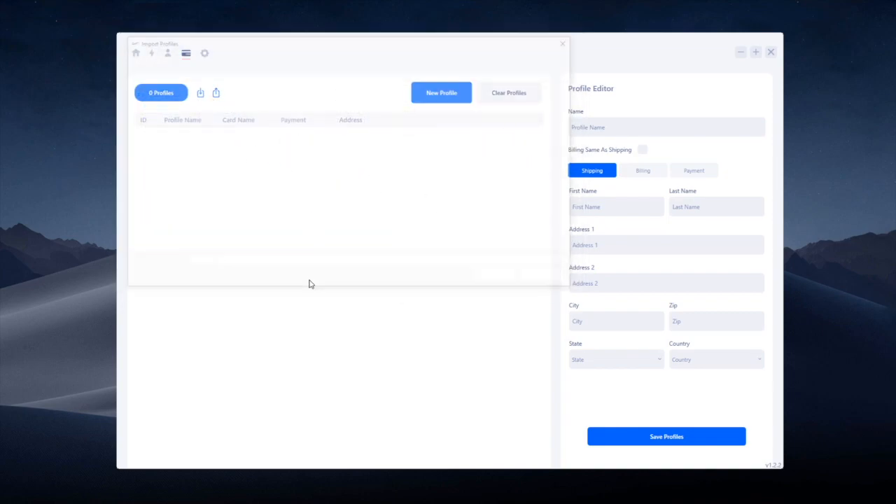
scroll(250, 241, down, 5)
double_click(256, 231)
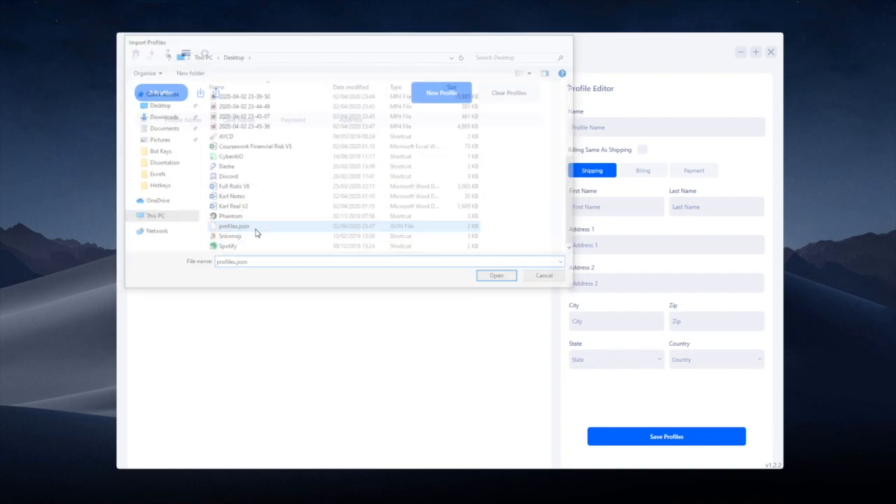
click(471, 287)
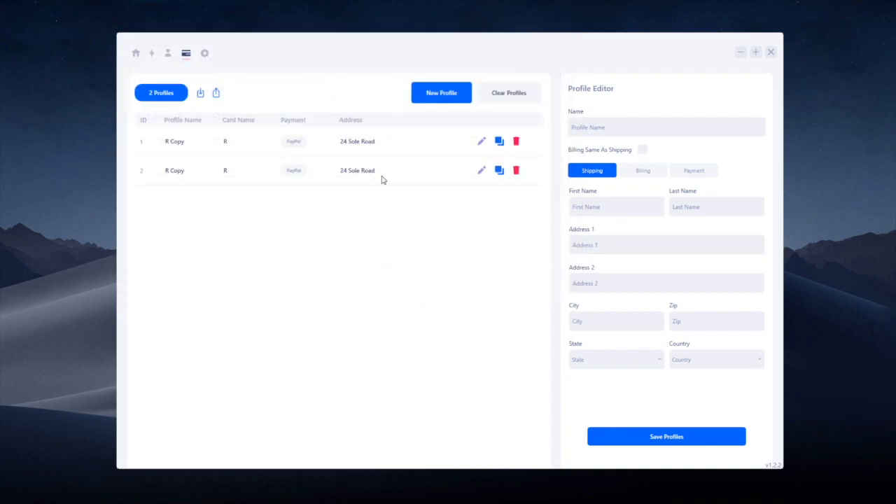
click(305, 164)
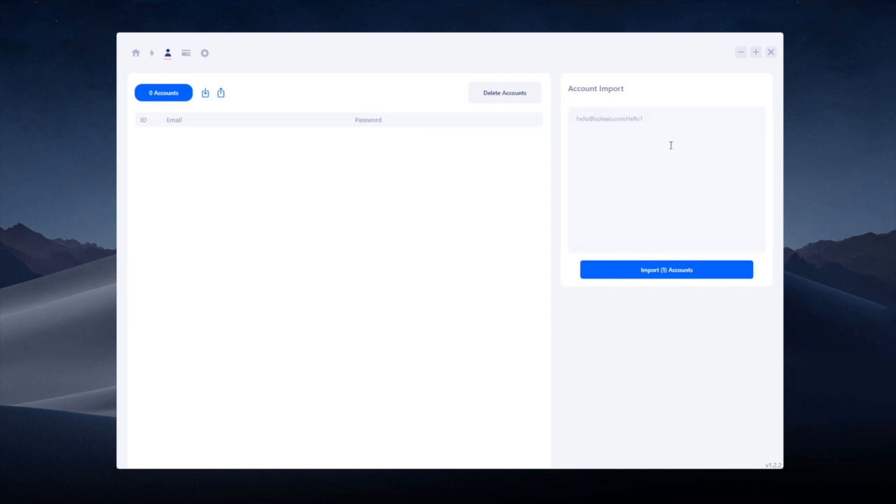
- Replace the sample text with six pasted account lines, paste six more, and import all 12
key(ctrl+a)
key(BackSpace)
key(ctrl+v)
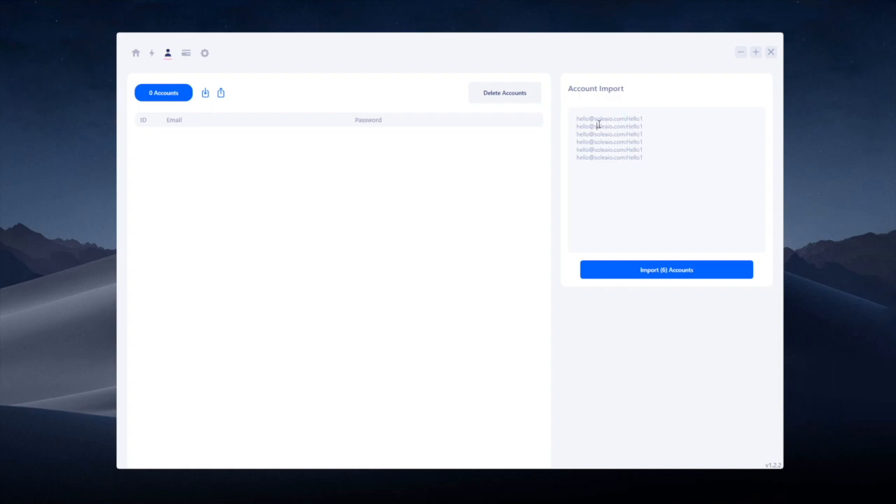
key(ctrl+a)
key(ctrl+c)
click(657, 168)
key(ctrl+v)
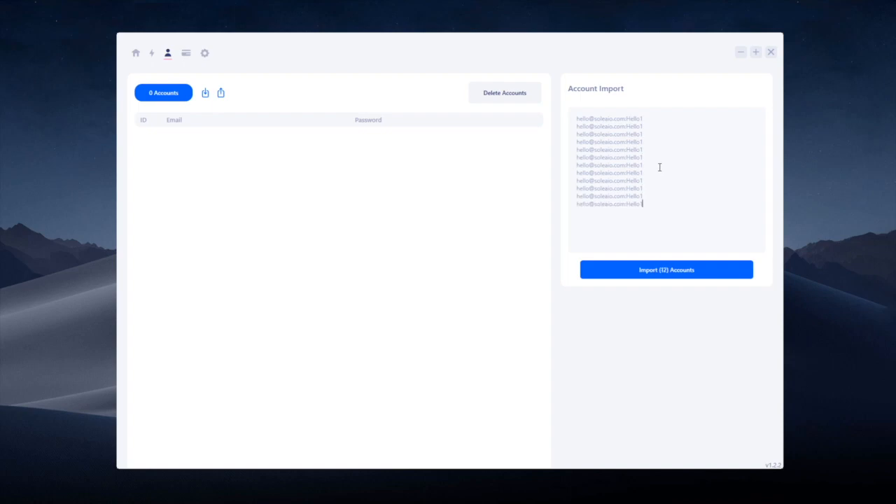
click(665, 270)
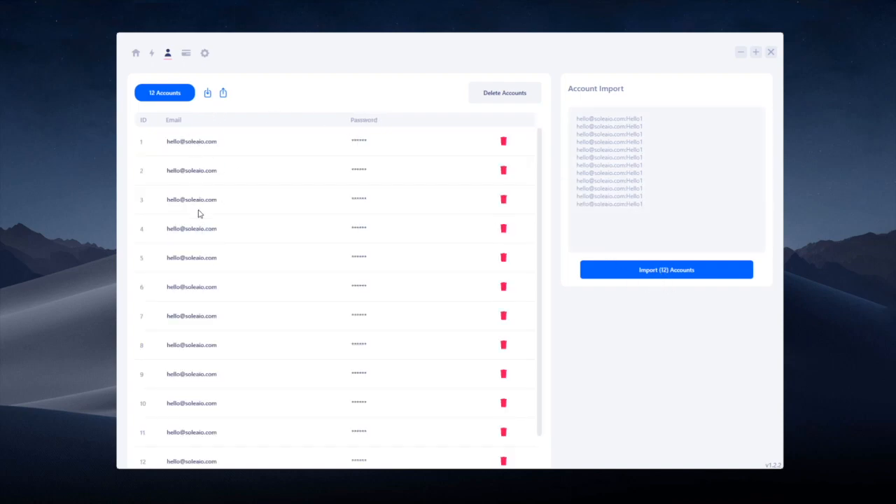
- Export the twelve accounts and save them as accounts.json
click(223, 94)
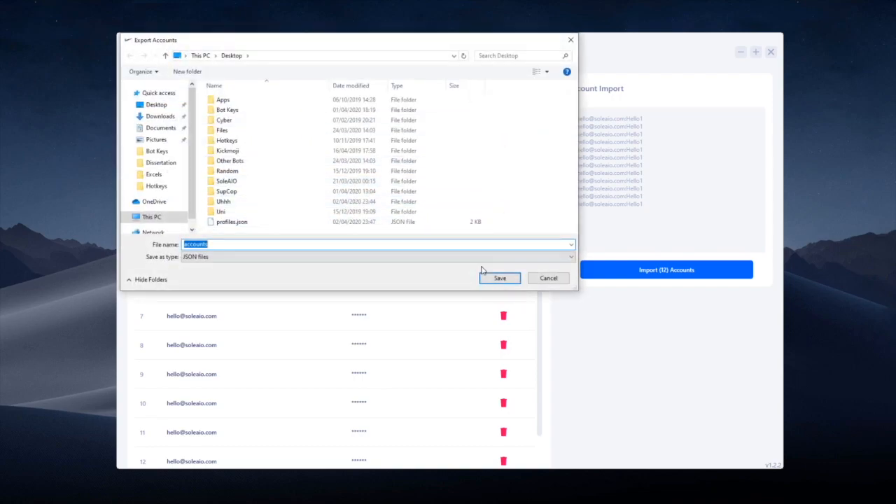
click(487, 279)
click(474, 285)
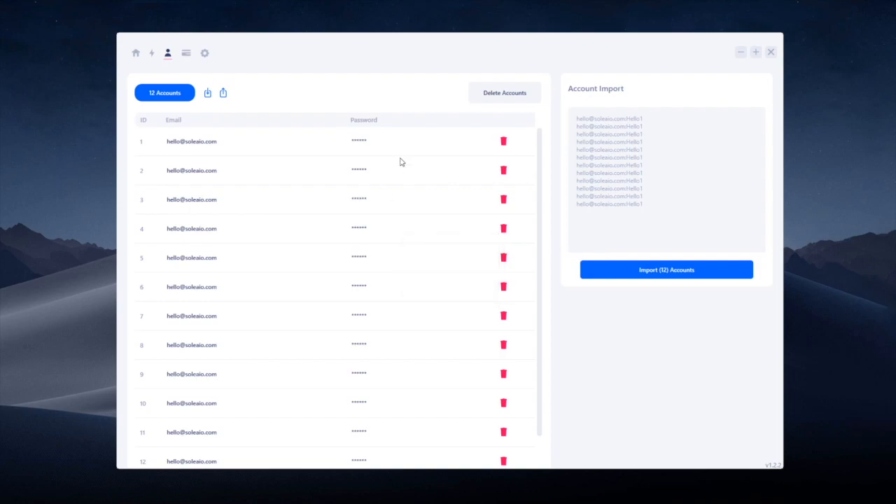
- Delete all accounts, then reload them from the saved accounts.json file
click(493, 101)
click(205, 94)
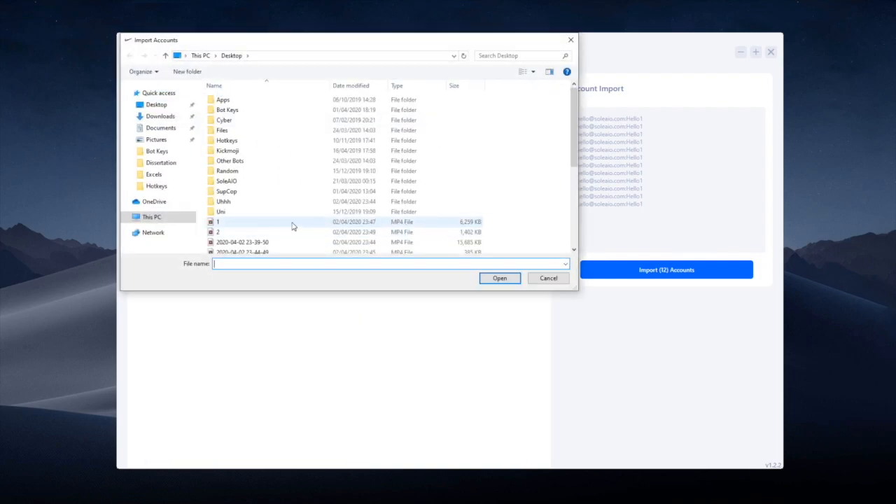
scroll(260, 217, down, 3)
double_click(232, 167)
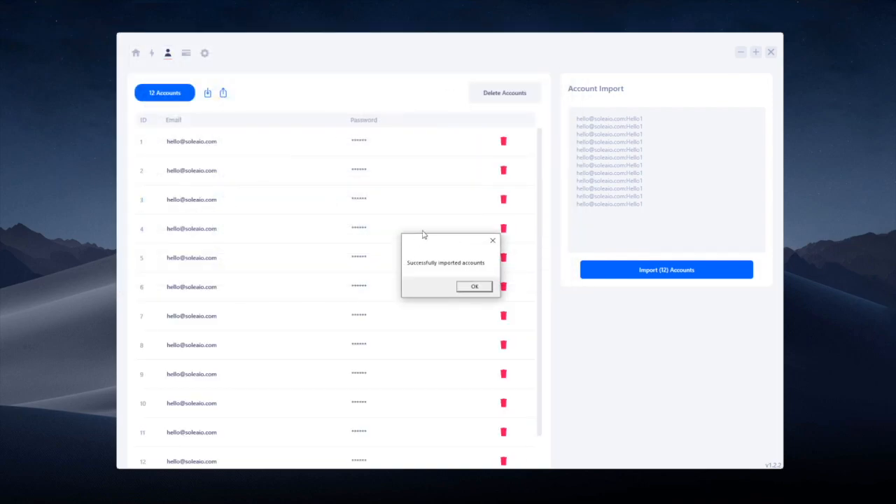
click(473, 286)
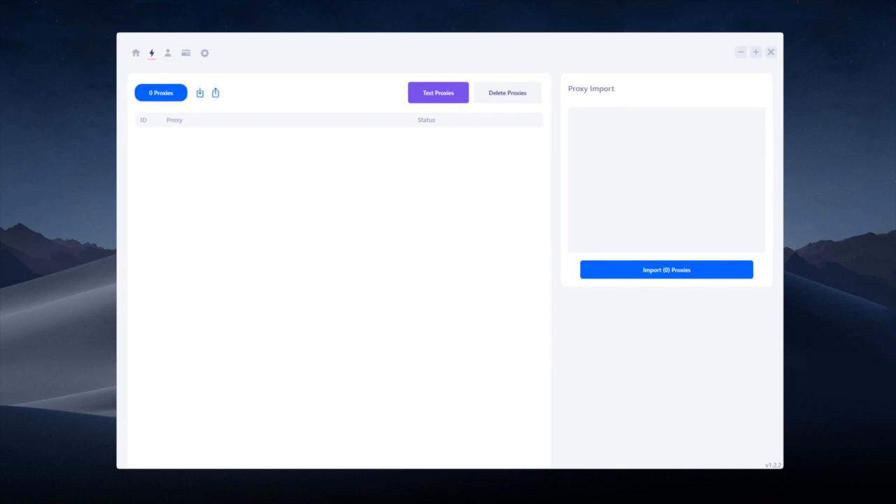
- Clear the sample IP:PORT and IP:PORT:USER:PASS template lines from the proxy import box
click(573, 214)
text(IP:PORT IP:PORT IP:PORT IP:PORT IP:PORT IP:PORT IP:PORT:USER:PASS IP:PORT:USER:PASS IP:PORT:USER:PASS IP:PORT:USER:PASS IP:PORT:USER:PASS IP:PORT:USER:PASS)
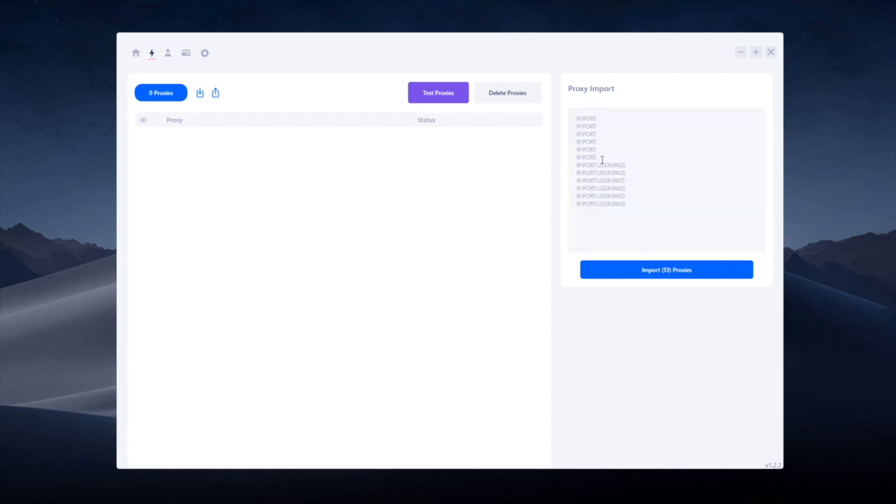
drag(602, 161, 567, 114)
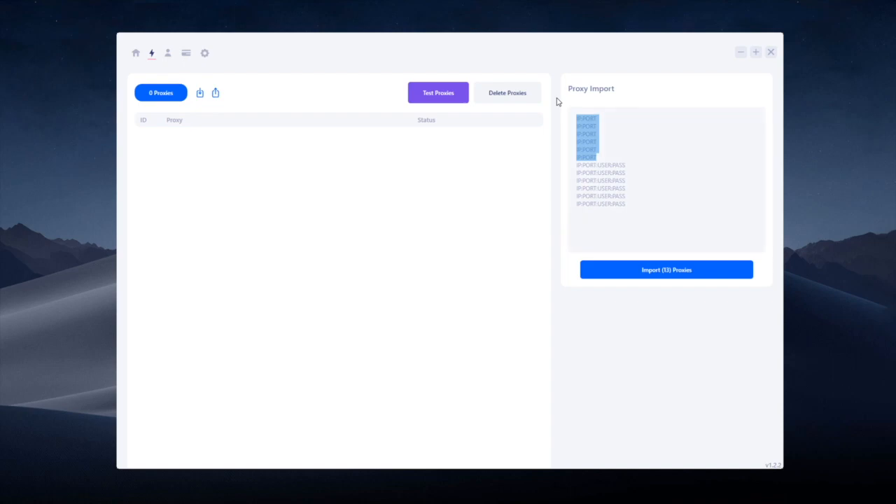
click(601, 123)
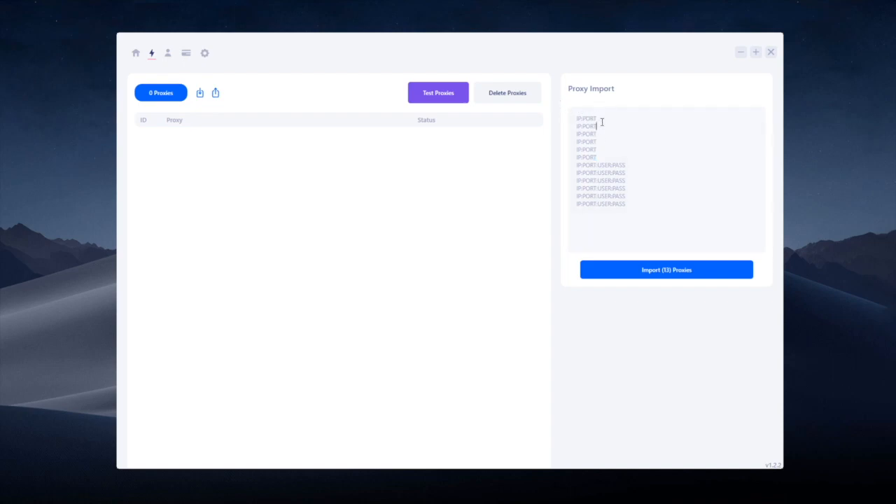
drag(629, 205, 572, 169)
click(630, 210)
drag(623, 203, 532, 80)
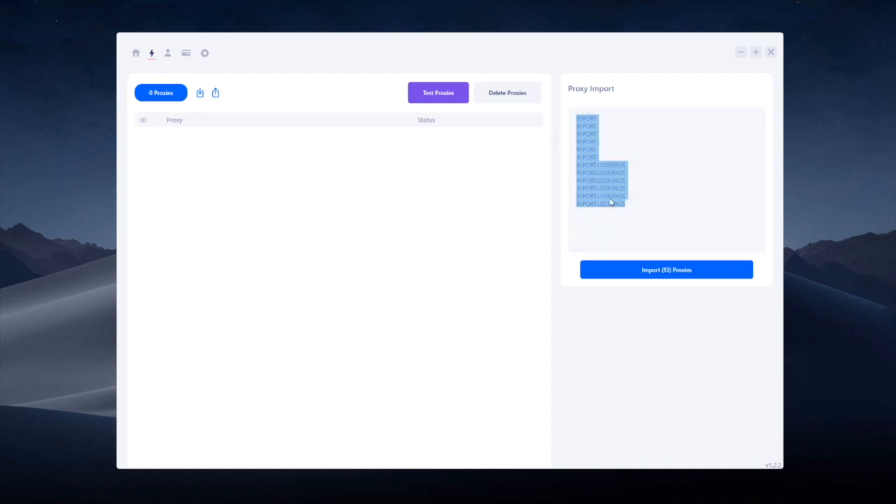
key(BackSpace)
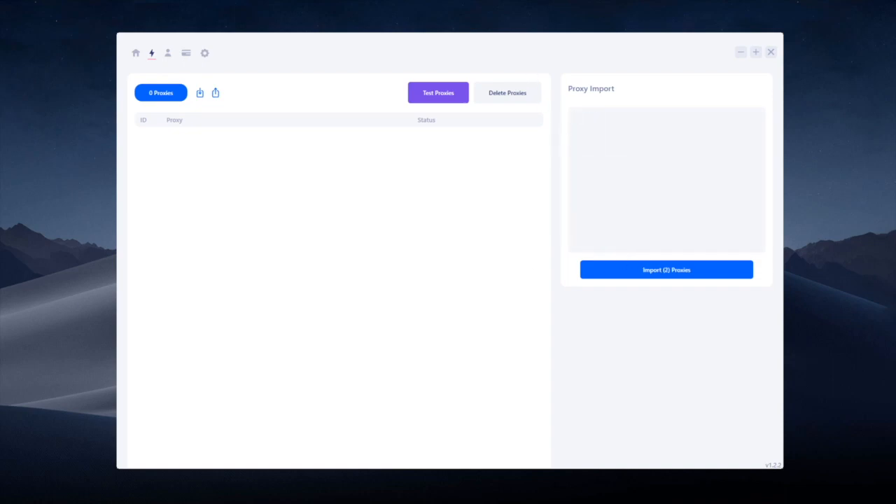
- Paste the real proxy, import and speed-test it, then remove and re-import it
click(607, 162)
click(653, 272)
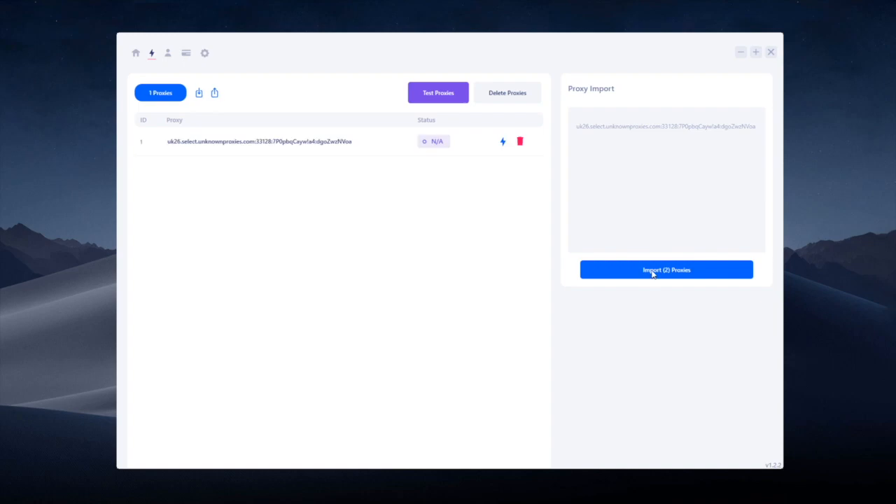
click(503, 144)
click(520, 143)
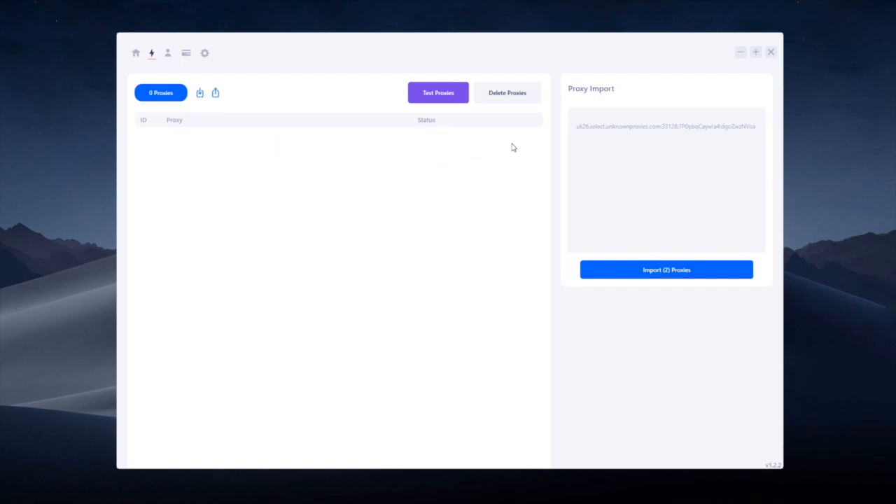
click(628, 271)
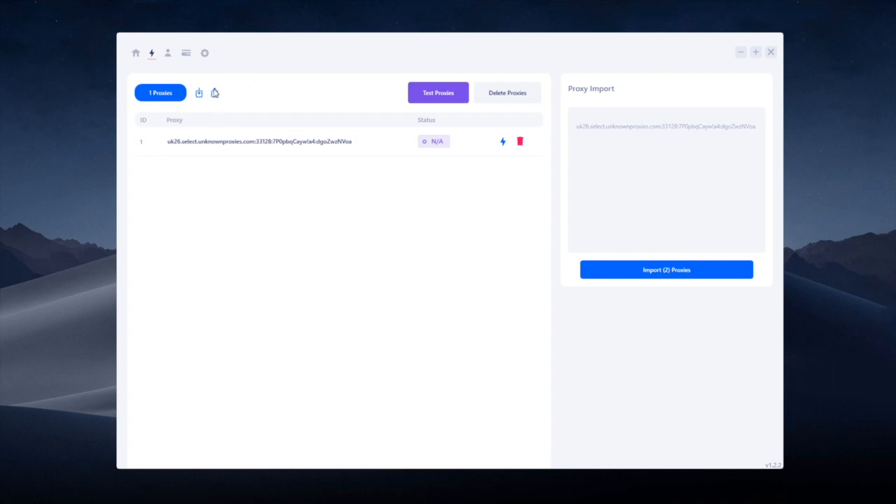
- Export the proxy list to proxies.json, remove the proxy, and import it back from the file
click(217, 94)
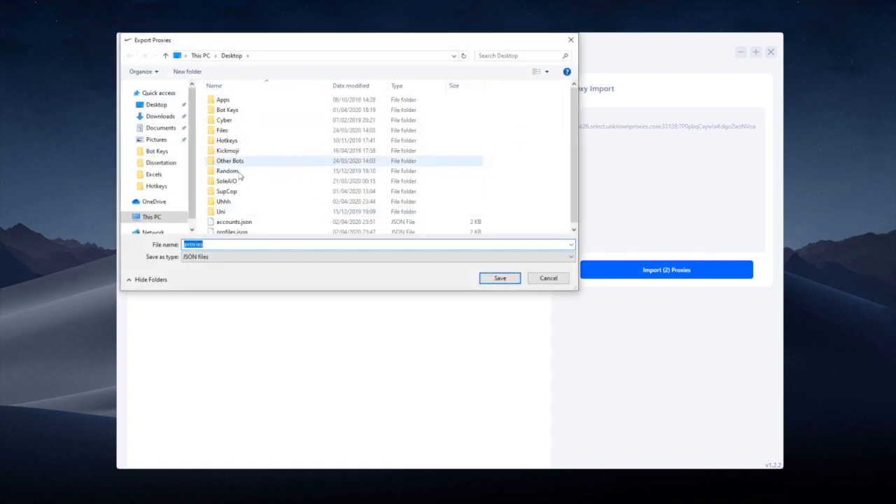
click(498, 278)
click(472, 285)
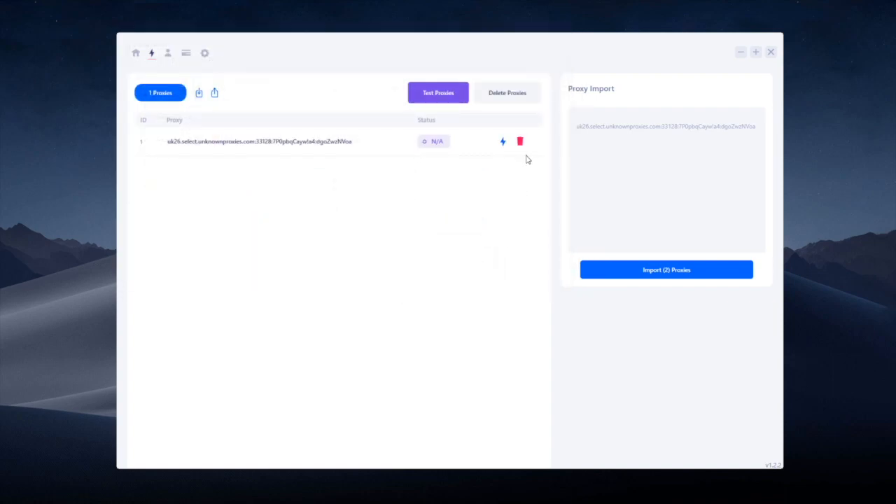
click(521, 143)
click(201, 94)
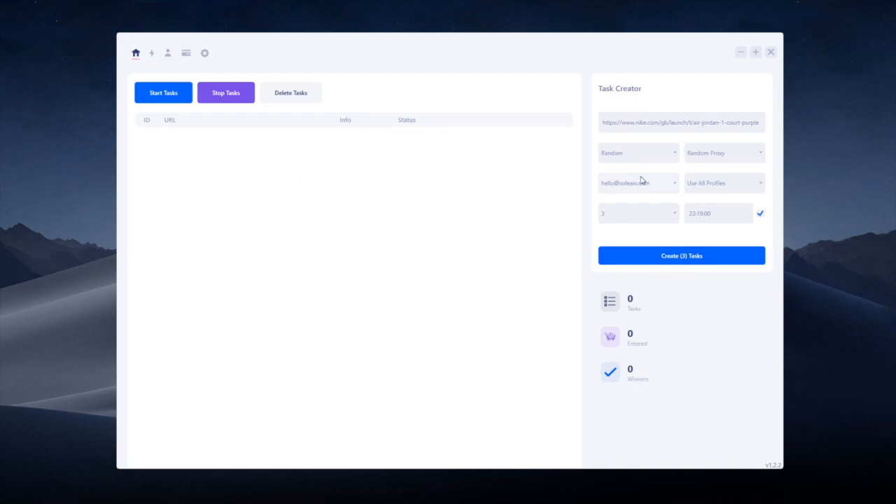
- Replace the task URL with the Nike Air Jordan 1 Court Purple gb product URL
click(604, 126)
key(ctrl+a)
key(ctrl+c)
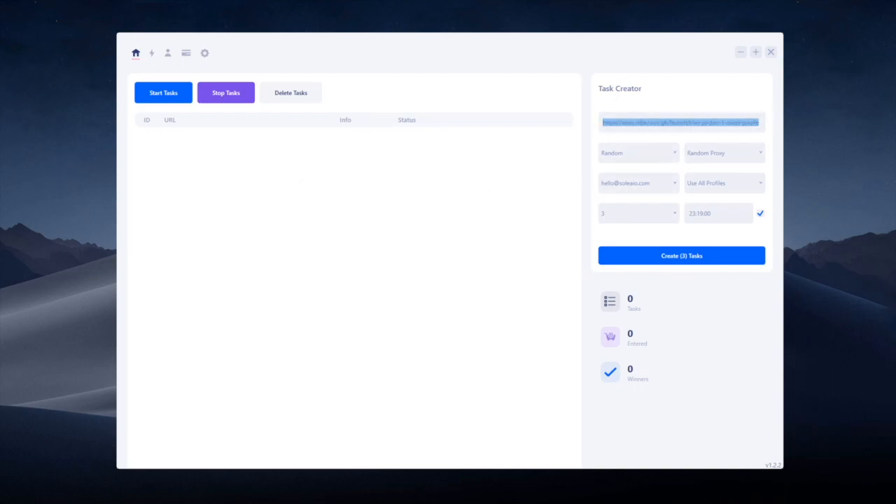
key(BackSpace)
key(ctrl+v)
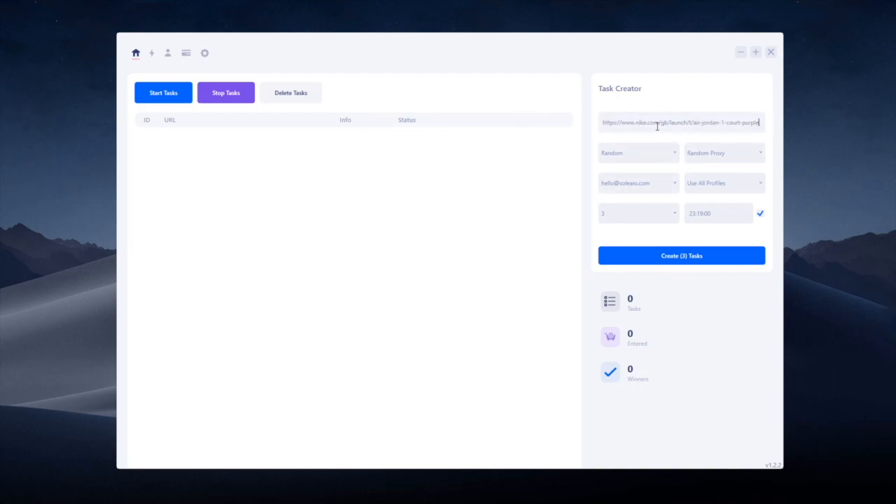
drag(661, 121, 670, 122)
drag(760, 122, 592, 120)
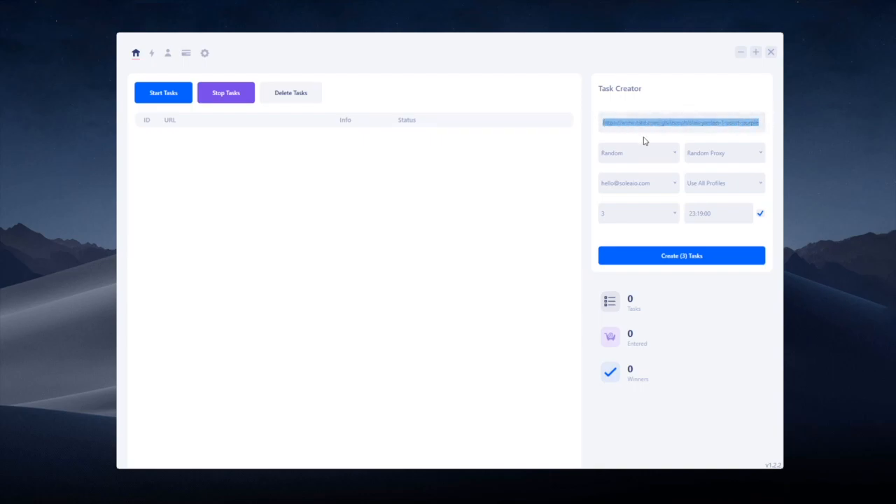
- Keep Random size, Random Proxy and the current account, choose profile R 1 and quantity 1
click(640, 148)
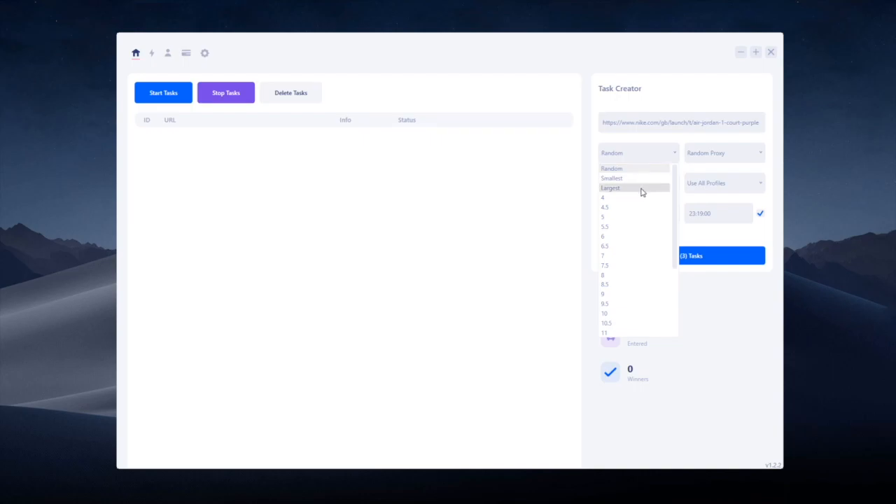
click(631, 154)
click(725, 157)
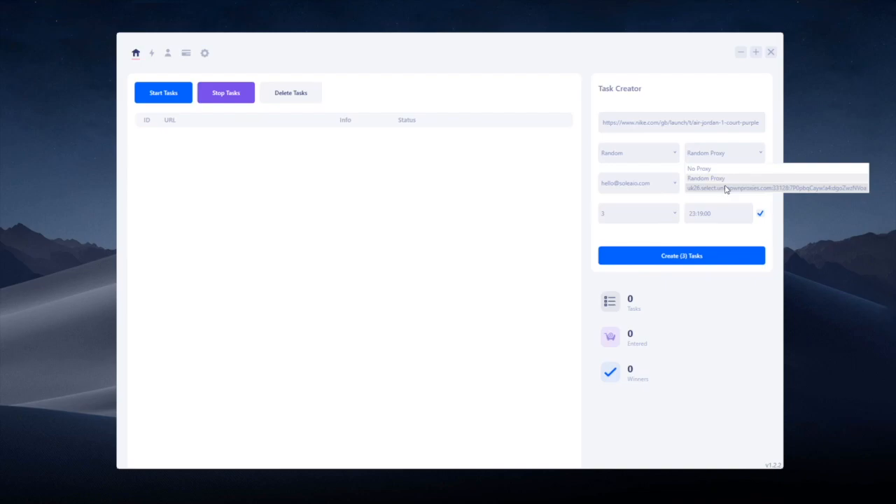
click(698, 180)
click(648, 188)
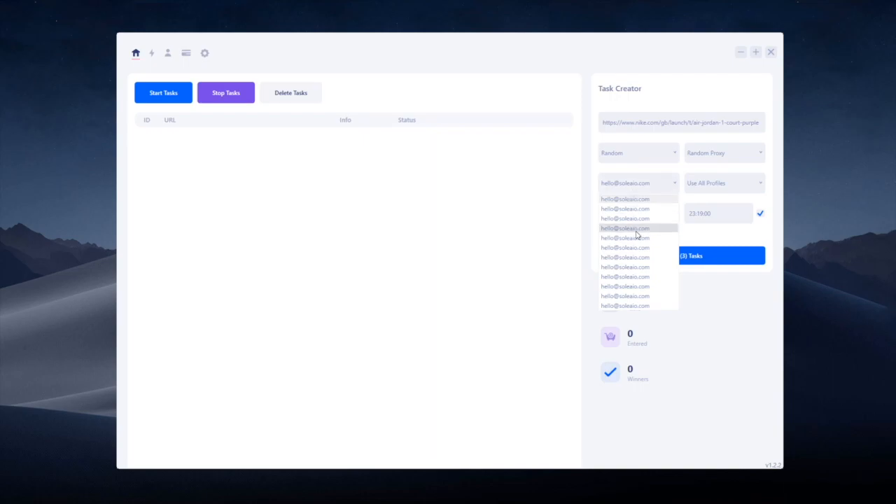
click(644, 182)
click(701, 184)
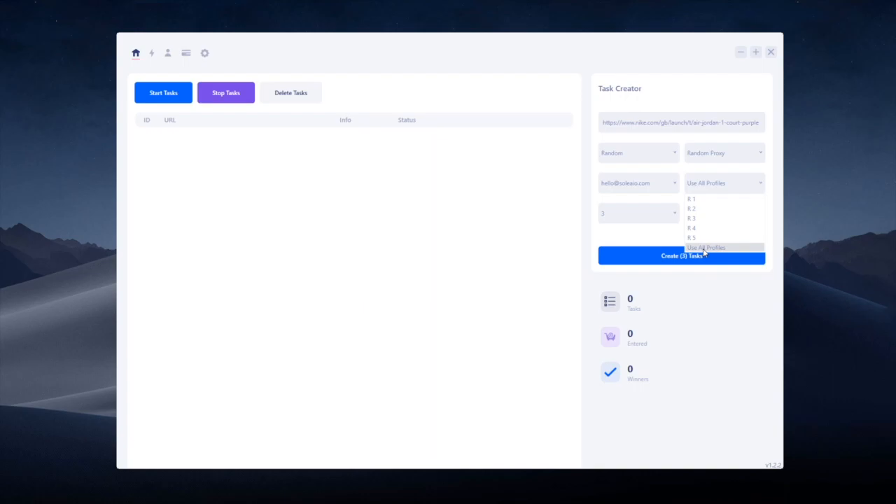
click(700, 198)
click(661, 214)
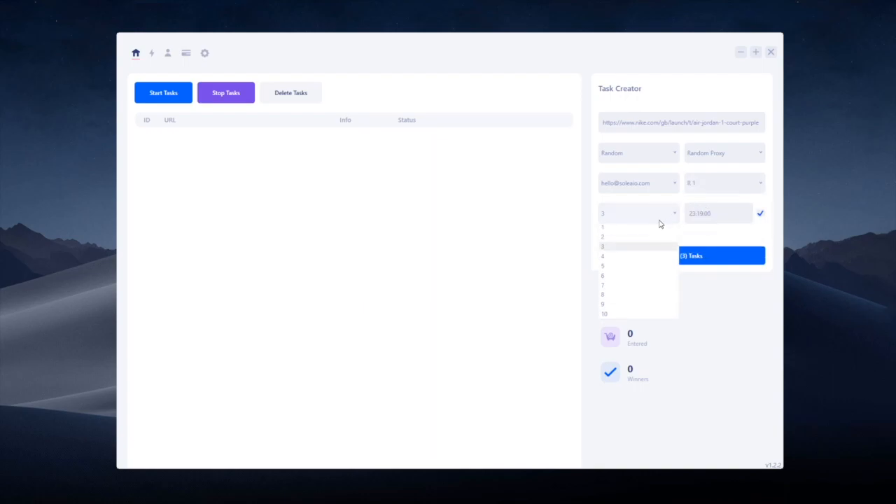
click(625, 230)
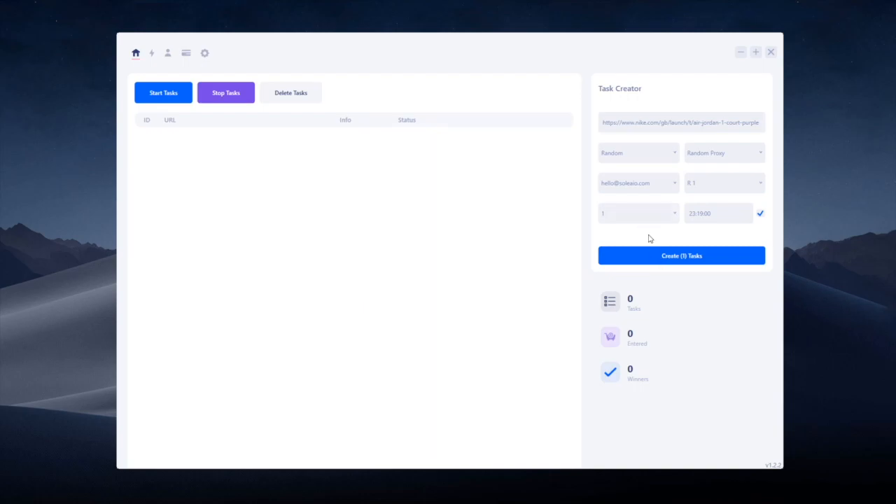
- Set quantity to 5, enable the scheduled start time, and choose Use All Profiles
click(634, 214)
click(628, 266)
click(759, 215)
click(740, 186)
click(718, 248)
click(732, 188)
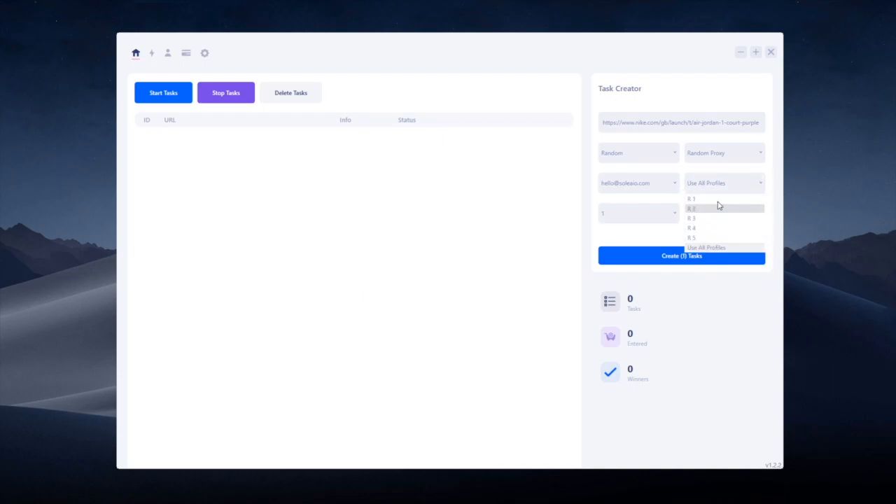
click(710, 247)
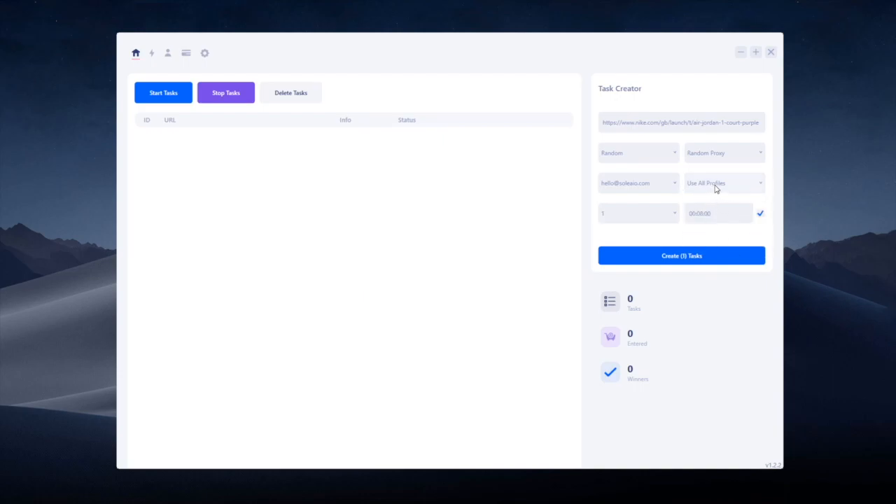
- Change the quantity to 2 per profile and create the Court Purple tasks
click(657, 218)
click(648, 239)
click(704, 188)
click(710, 186)
click(697, 258)
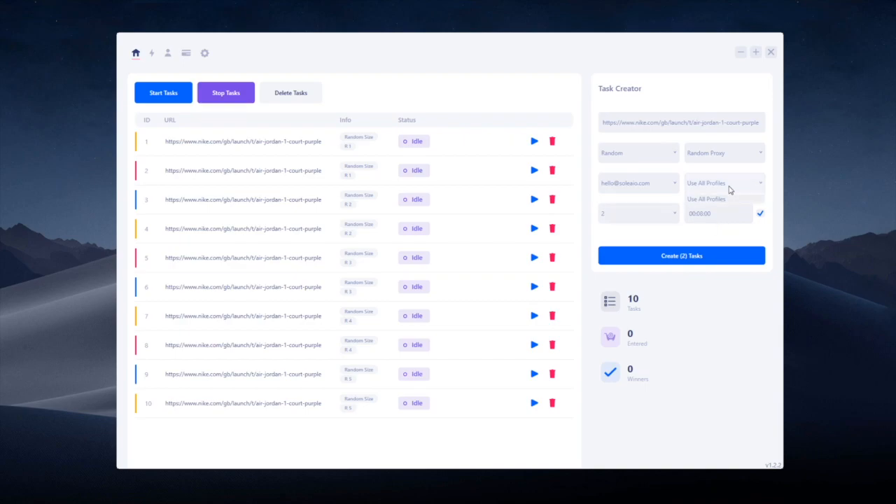
click(731, 186)
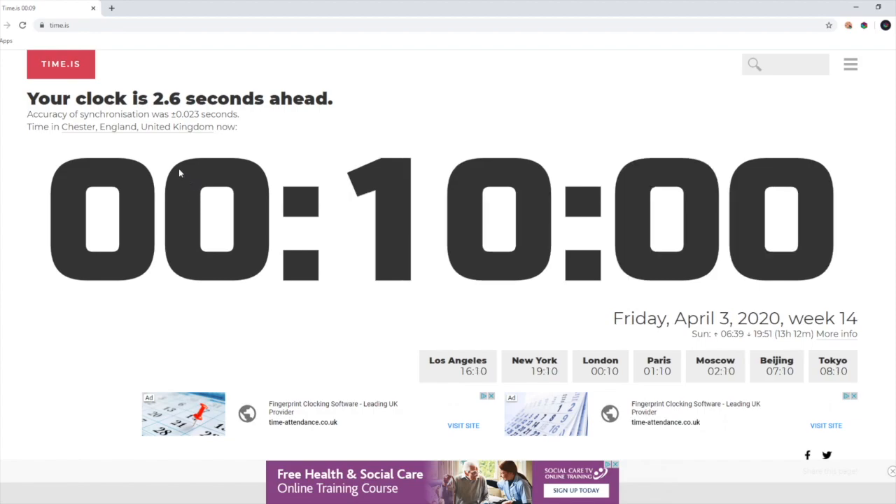
- Highlight Time.is's message that the computer clock is 2.6 seconds ahead
drag(28, 98, 328, 99)
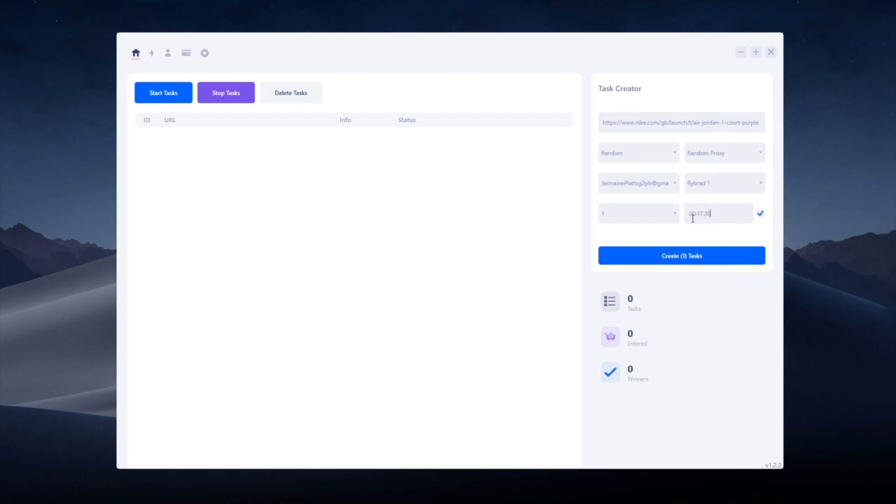
- Create the single Air Jordan 1 Court Purple task for 00:17:30 and start it
click(696, 256)
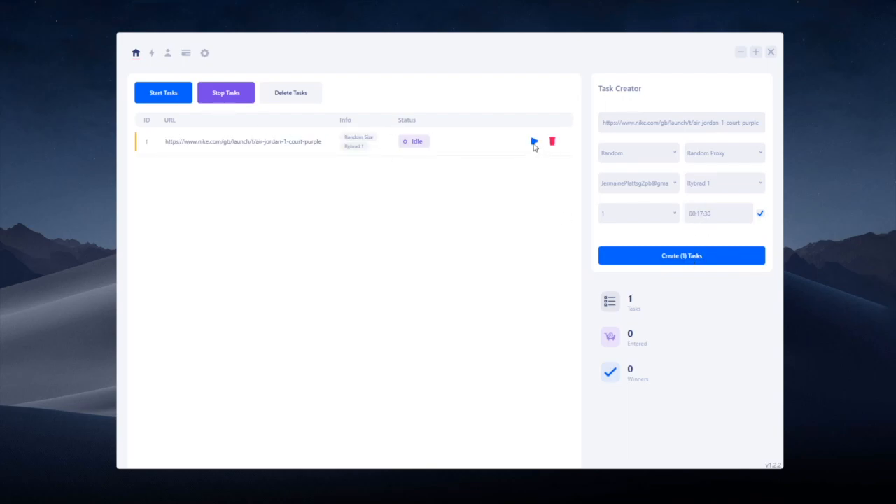
click(533, 142)
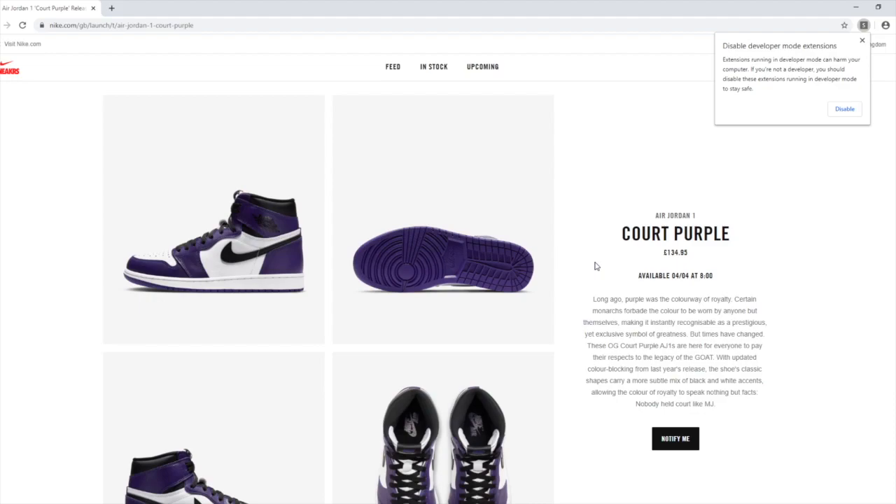
- Bring the SoleAIO window back up to watch the Court Purple task's status
click(560, 503)
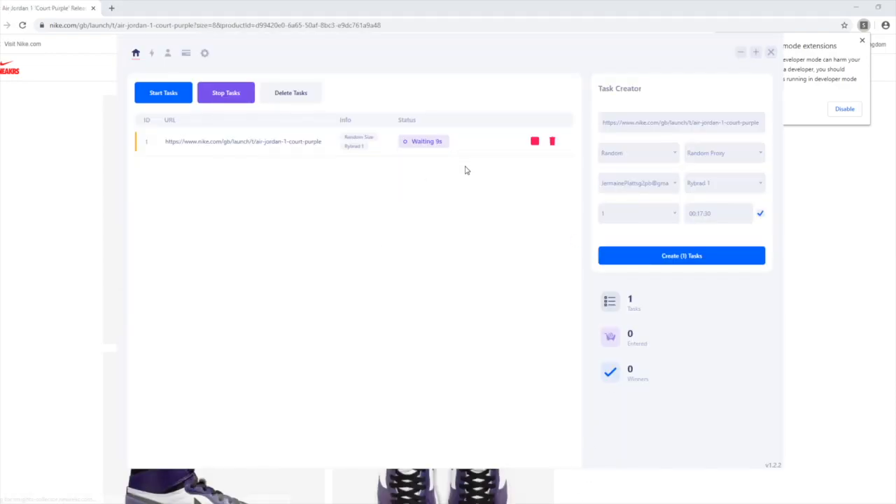